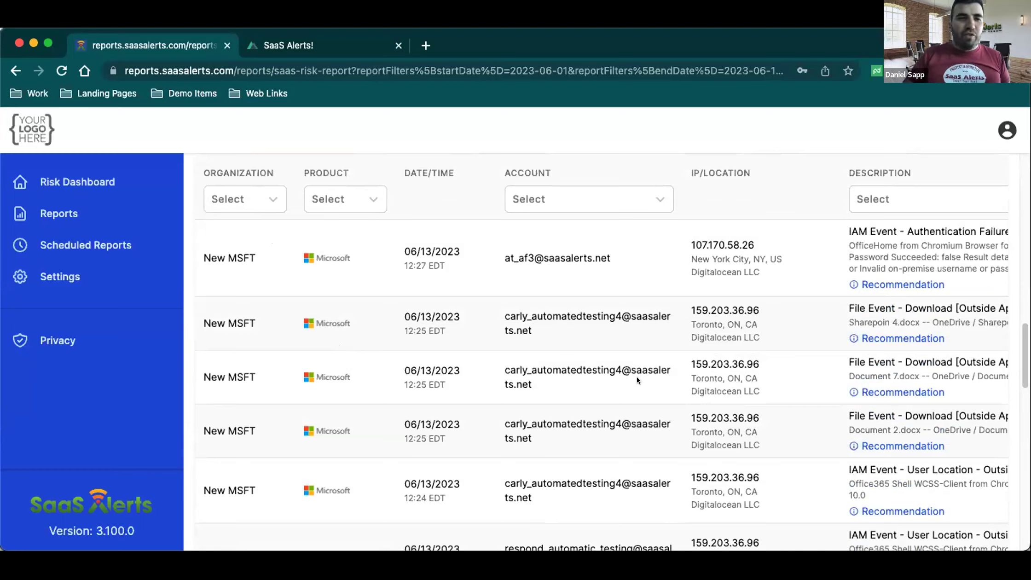
Step: Review the SaaS risk report's map of access attempts and its Total attacks table
scroll(775, 375, up, 8)
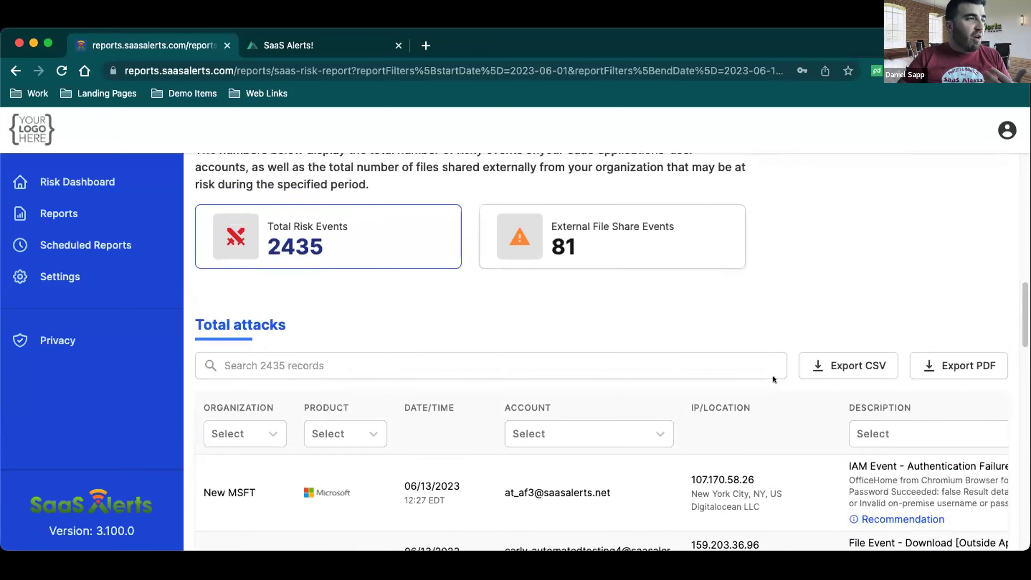
scroll(774, 376, up, 8)
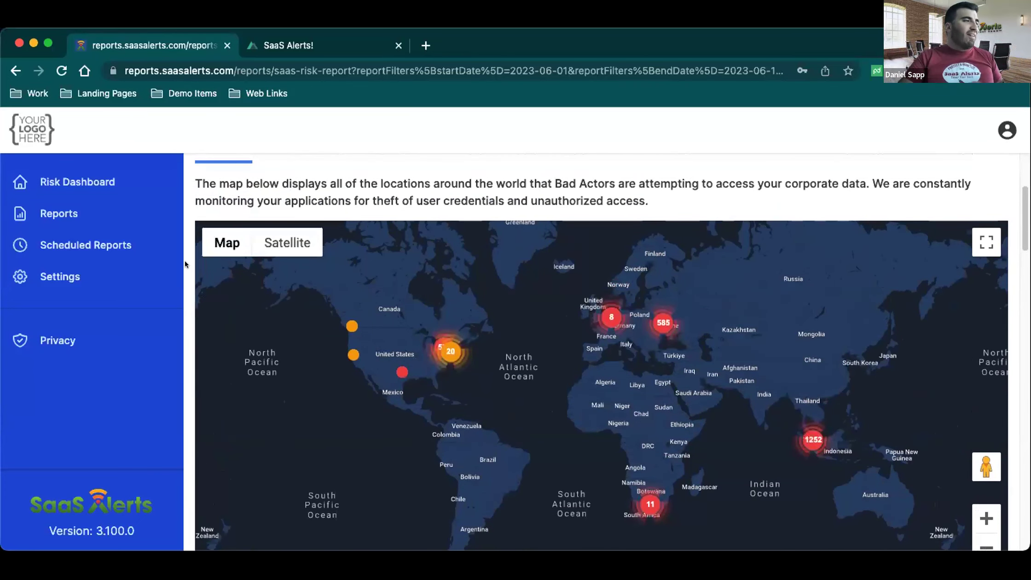
scroll(234, 300, down, 8)
scroll(234, 301, down, 5)
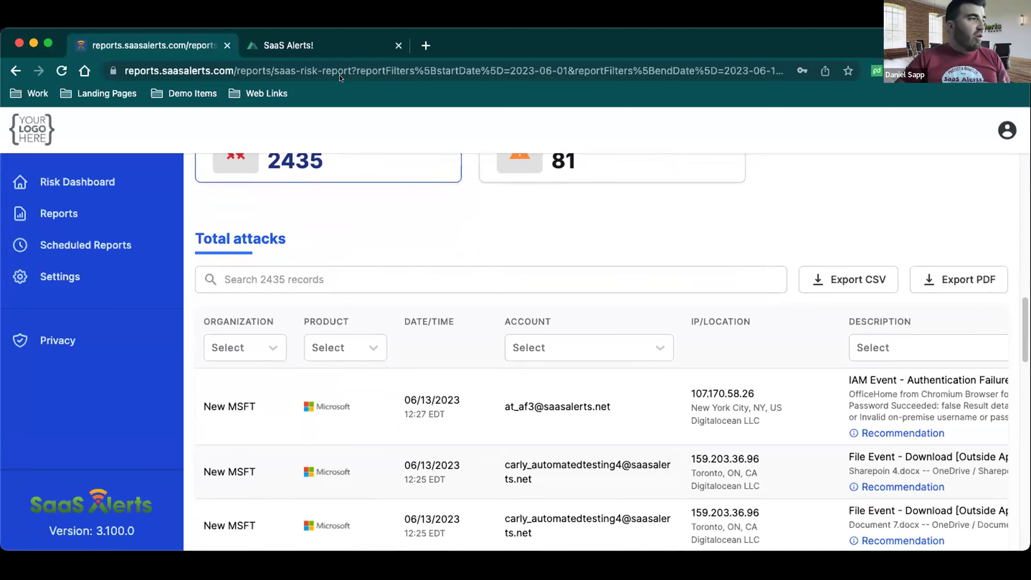
Step: Switch to the SaaS Alerts management console and view the group access configuration in the User Privileges settings
click(314, 37)
scroll(115, 437, down, 5)
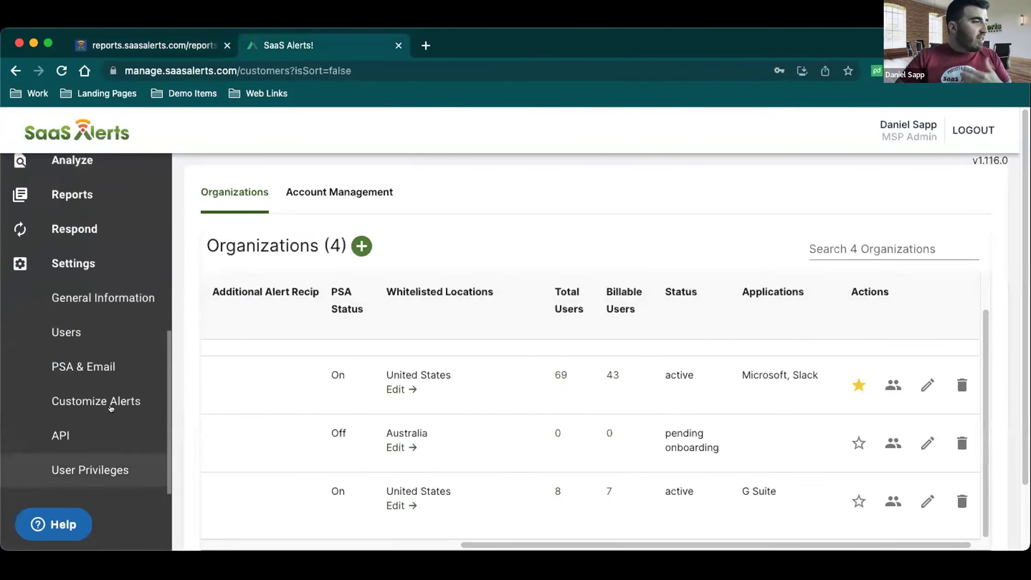
click(113, 466)
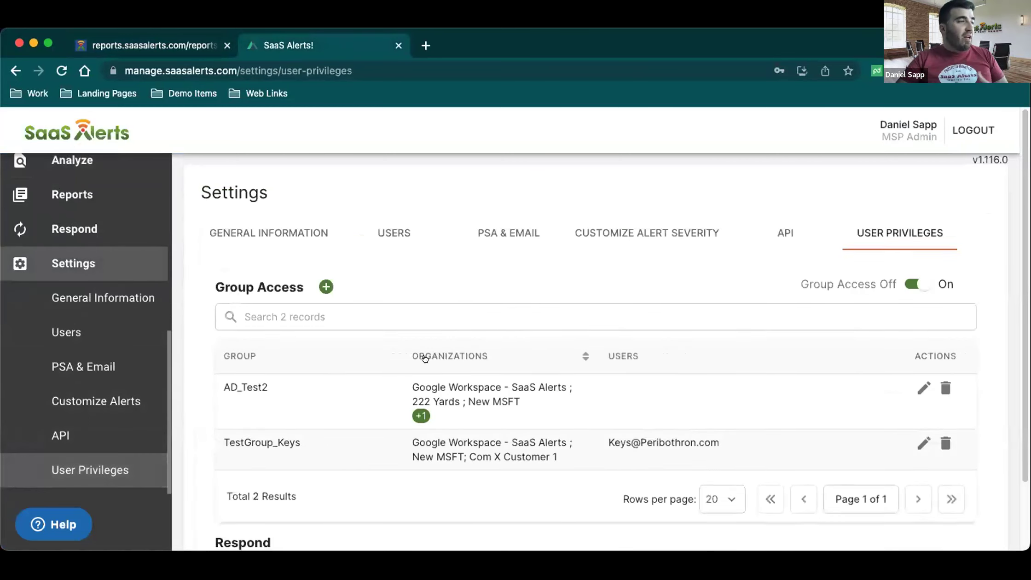
scroll(421, 361, down, 1)
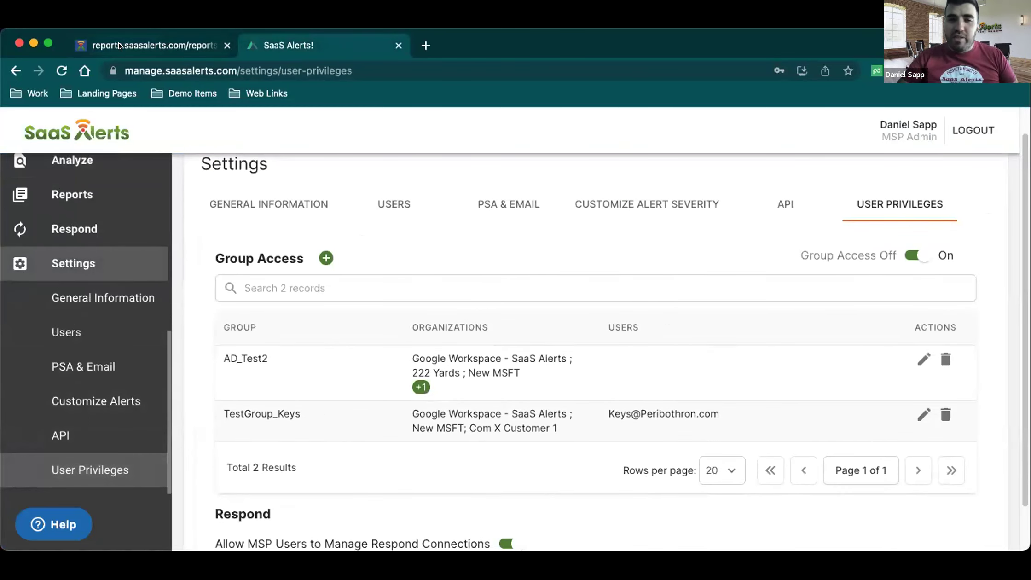
Step: Return to the SaaS risk report and examine its External File Share Events records
click(118, 42)
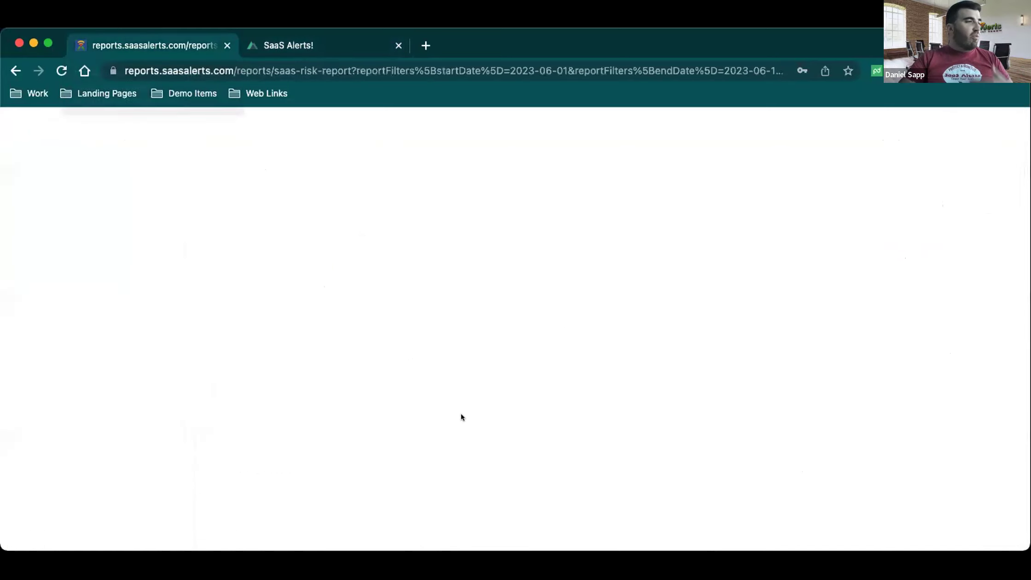
scroll(455, 424, down, 3)
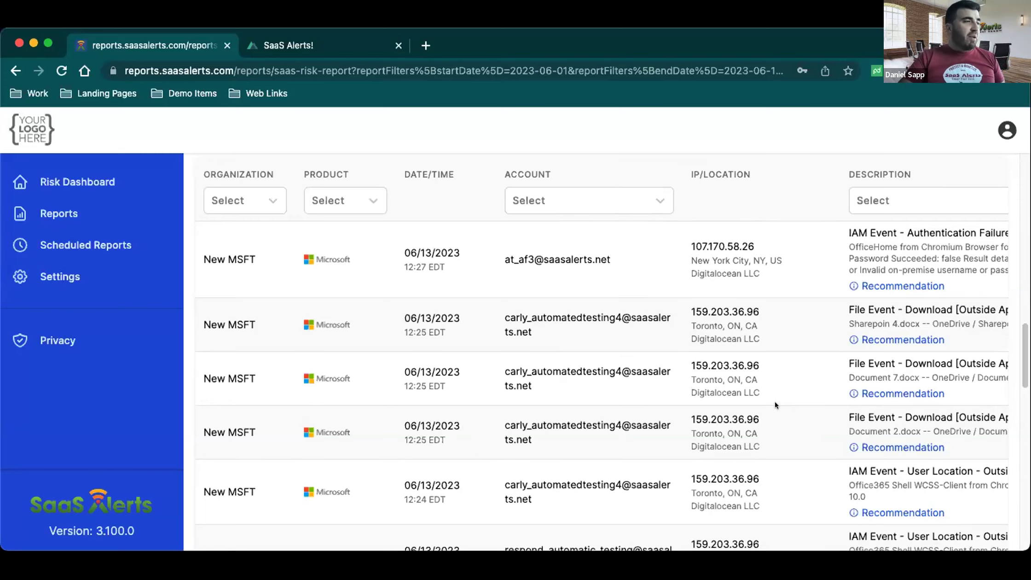
scroll(775, 401, up, 5)
click(687, 276)
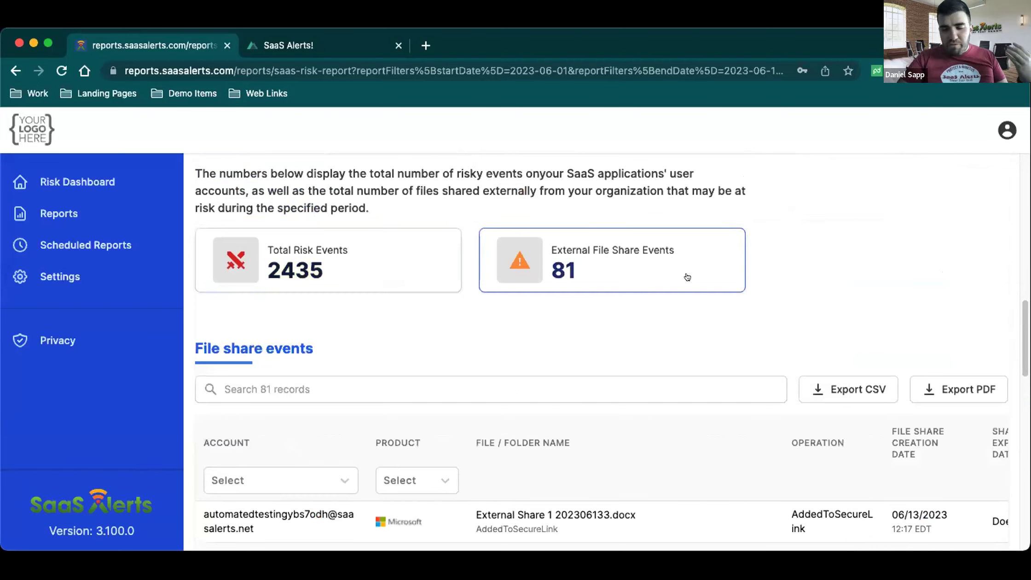
scroll(684, 298, down, 2)
scroll(685, 307, down, 3)
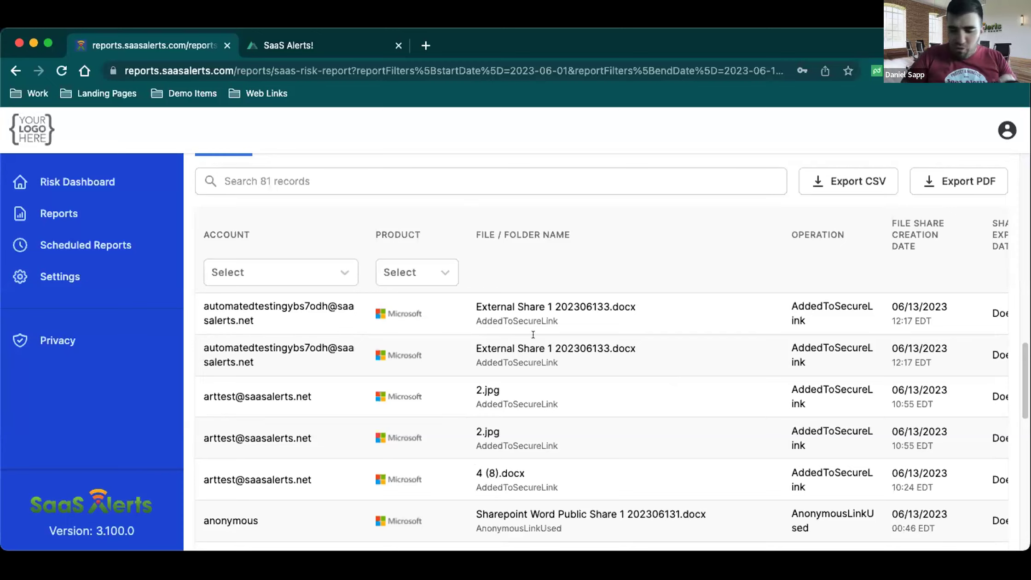
scroll(226, 257, up, 6)
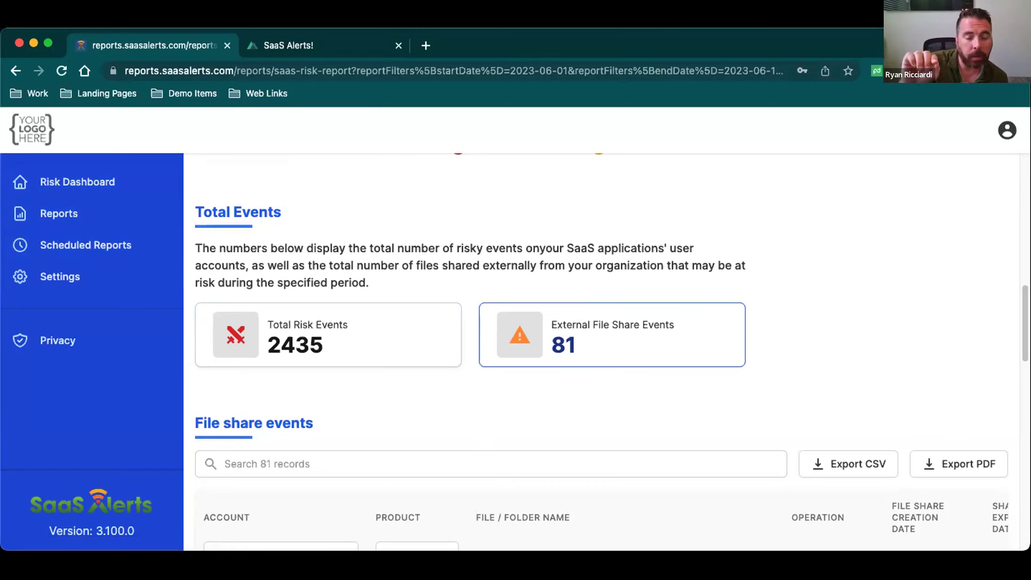
Step: Delete the organization Com X Customer 1 in the SaaS Alerts management console and confirm the removal of its data
click(289, 45)
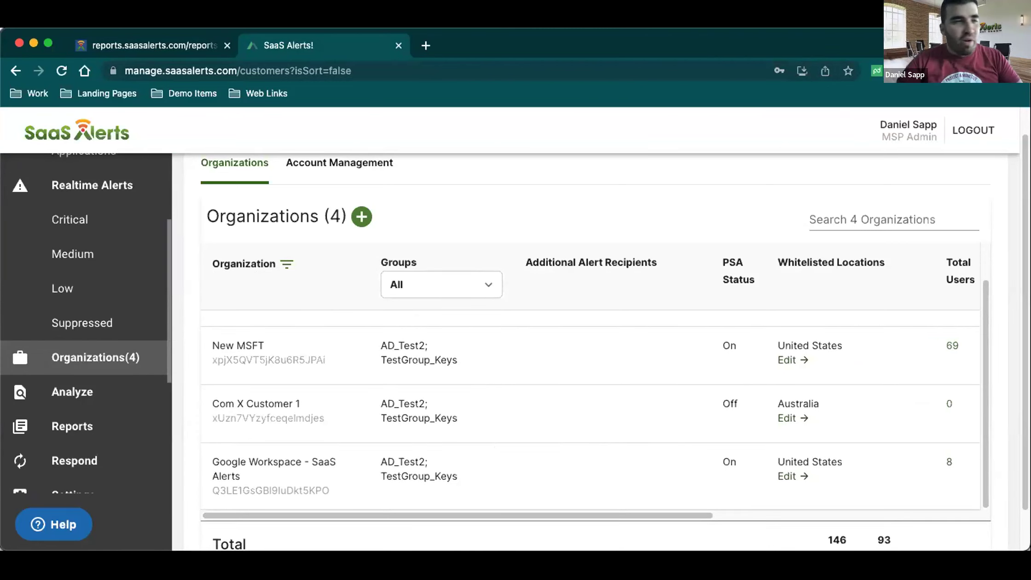
scroll(976, 484, right, 3)
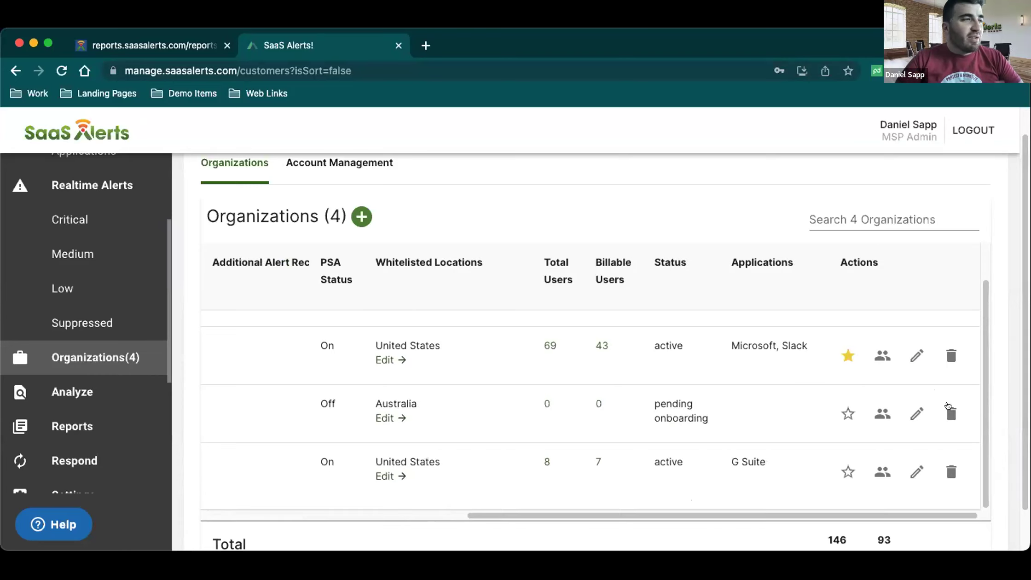
click(951, 413)
click(891, 497)
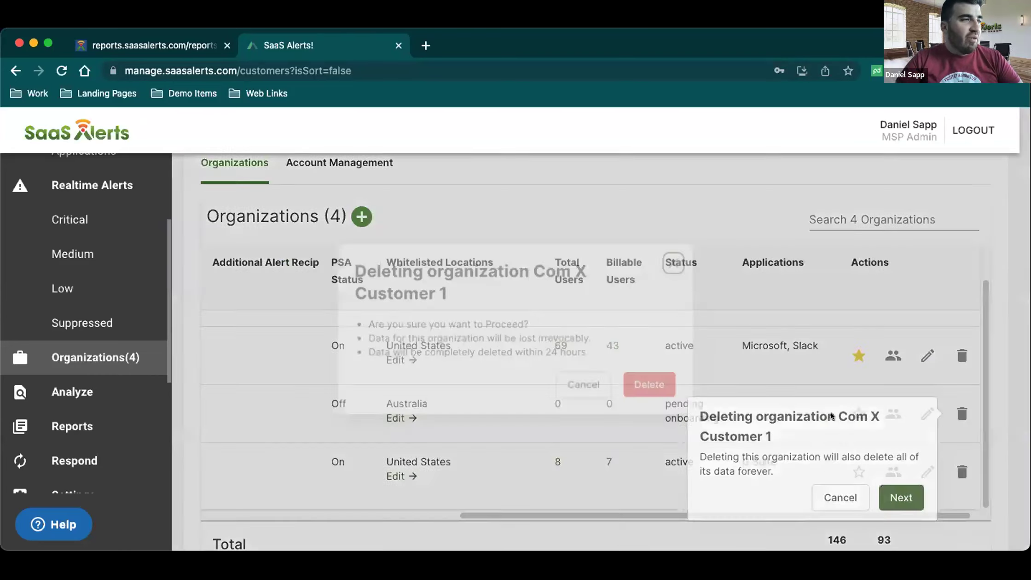
click(637, 378)
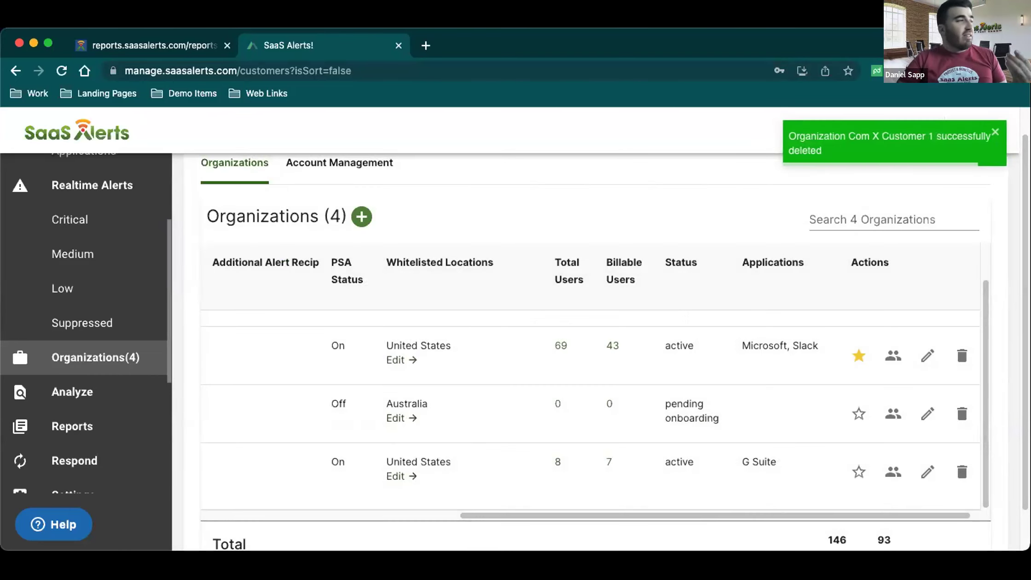
Step: Return to the reporting site and run the MFA Settings Report for Microsoft and the organization New MSFT
click(152, 45)
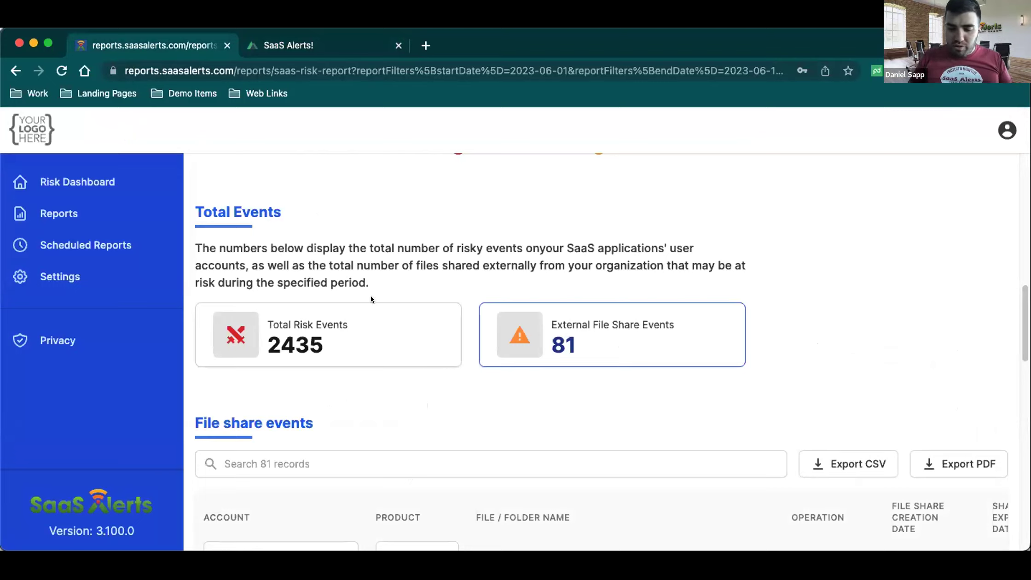
click(102, 224)
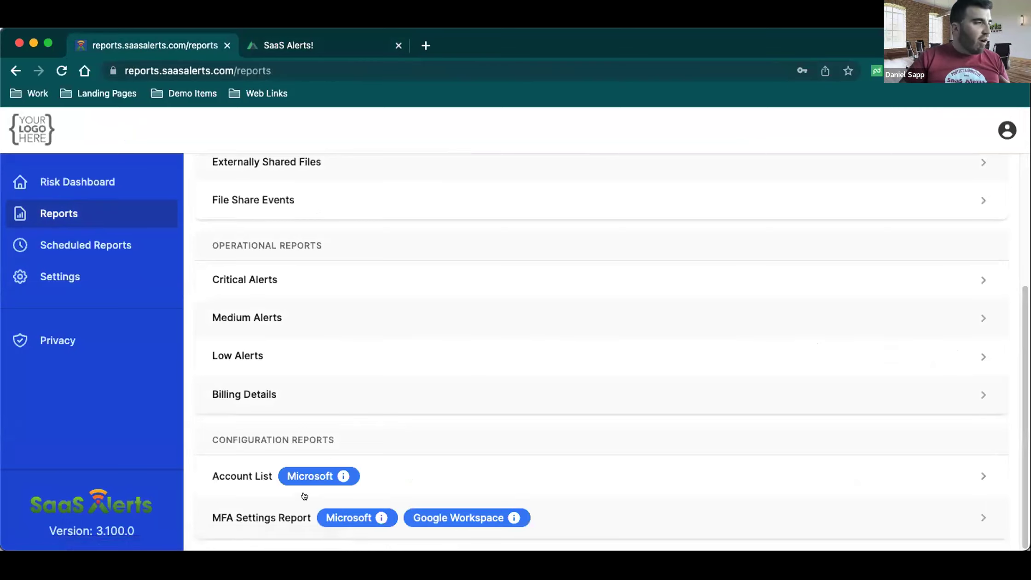
click(262, 517)
click(323, 239)
click(292, 269)
click(474, 235)
click(437, 297)
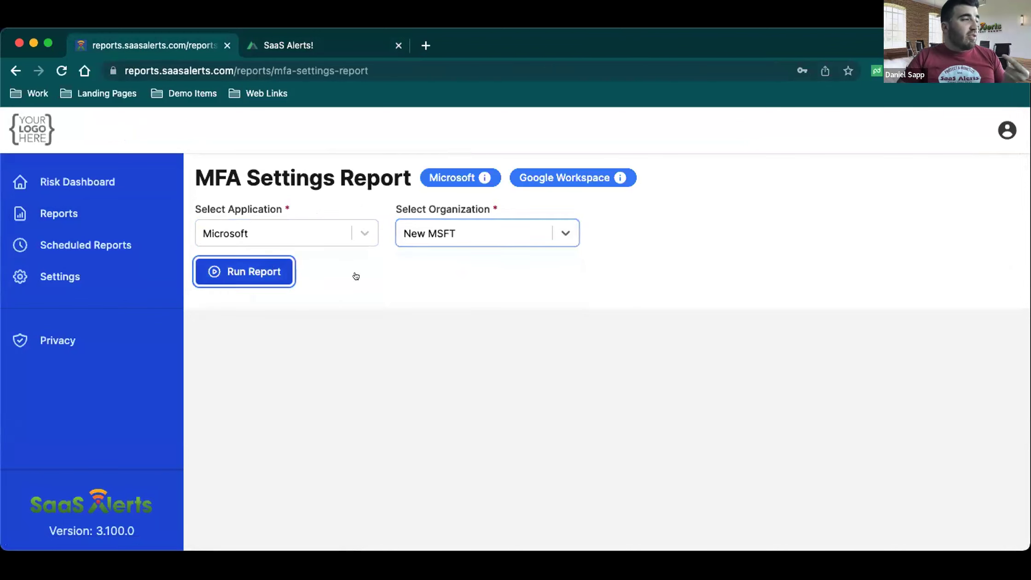
click(247, 272)
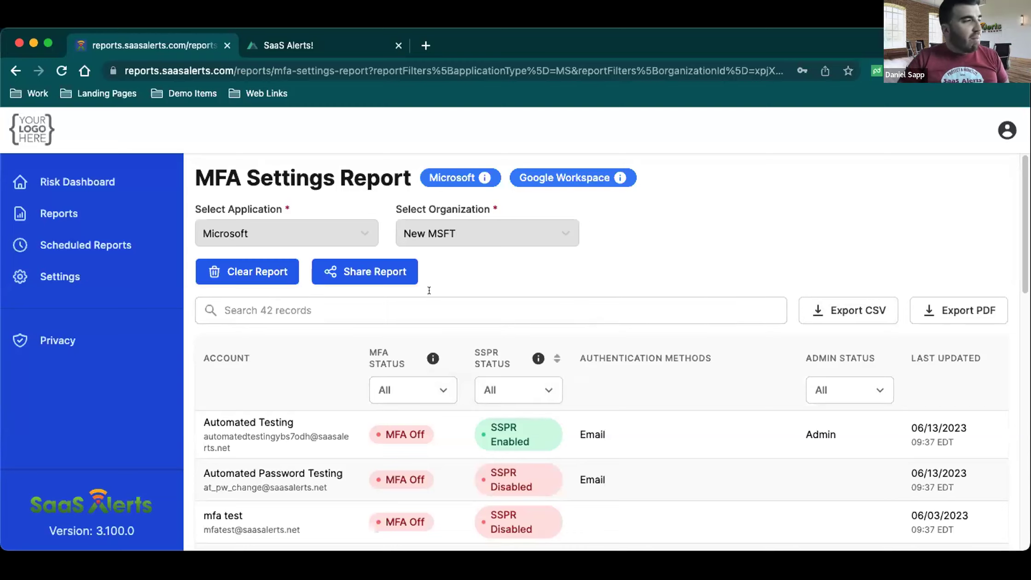
Step: Clear the Microsoft results and run the MFA Settings Report for G Suite with the Google Workspace - SaaS Alerts organization
click(272, 271)
click(284, 235)
click(240, 296)
click(454, 230)
click(488, 271)
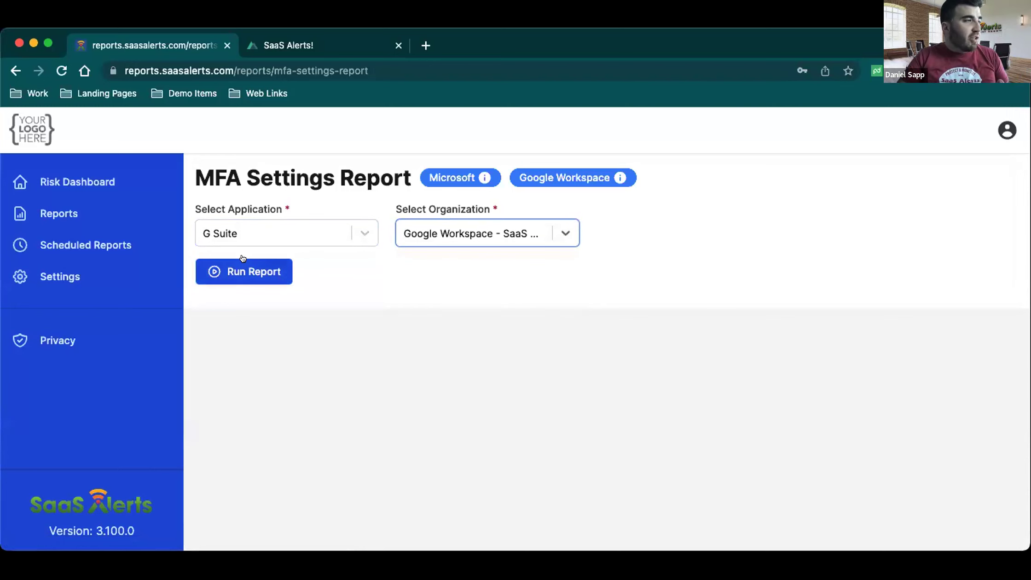
click(244, 271)
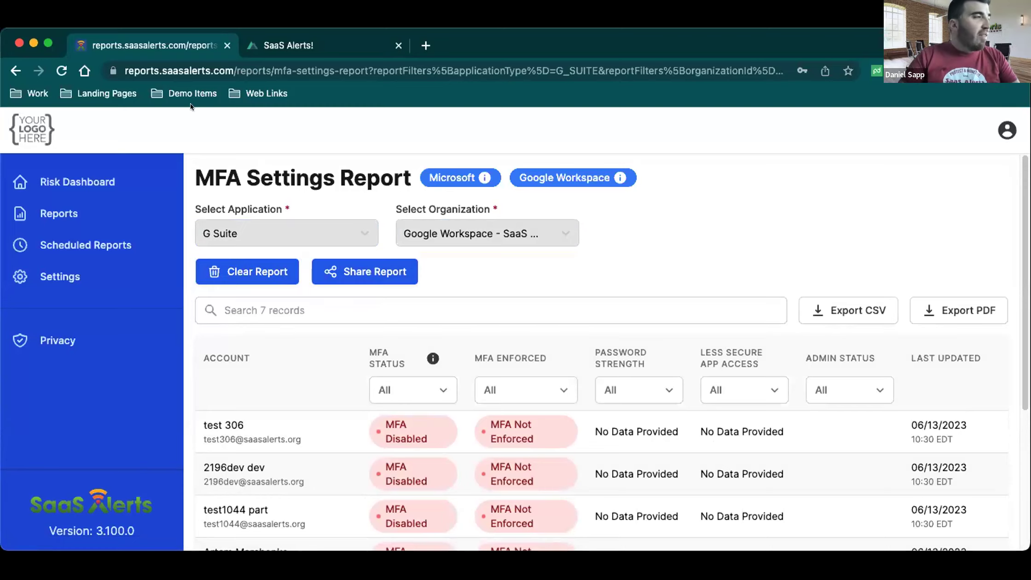
Step: Run the SaaS Cyber Assessment report for New MSFT from 06/01/2023 to 06/13/2023
click(146, 199)
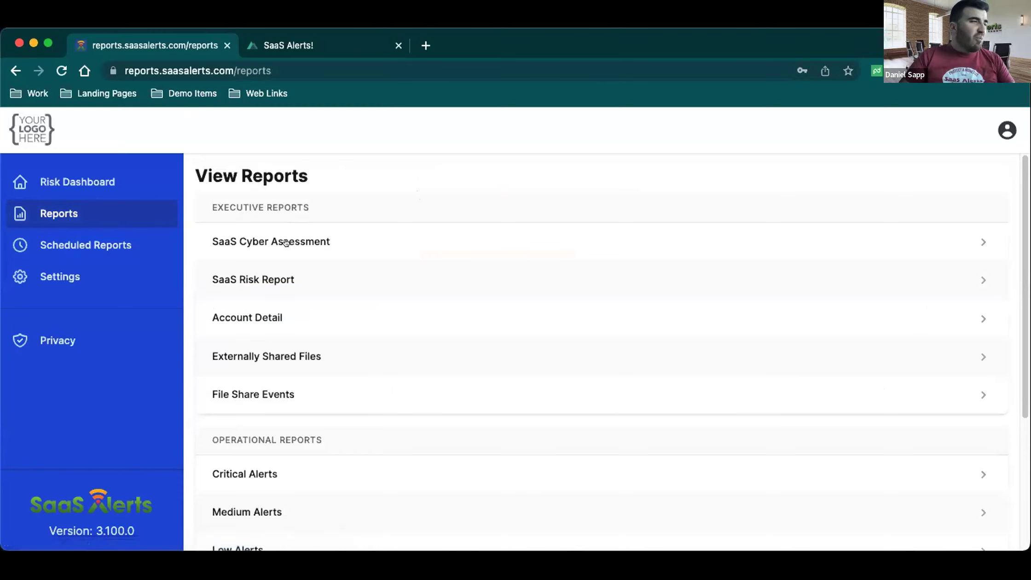
click(334, 235)
click(334, 234)
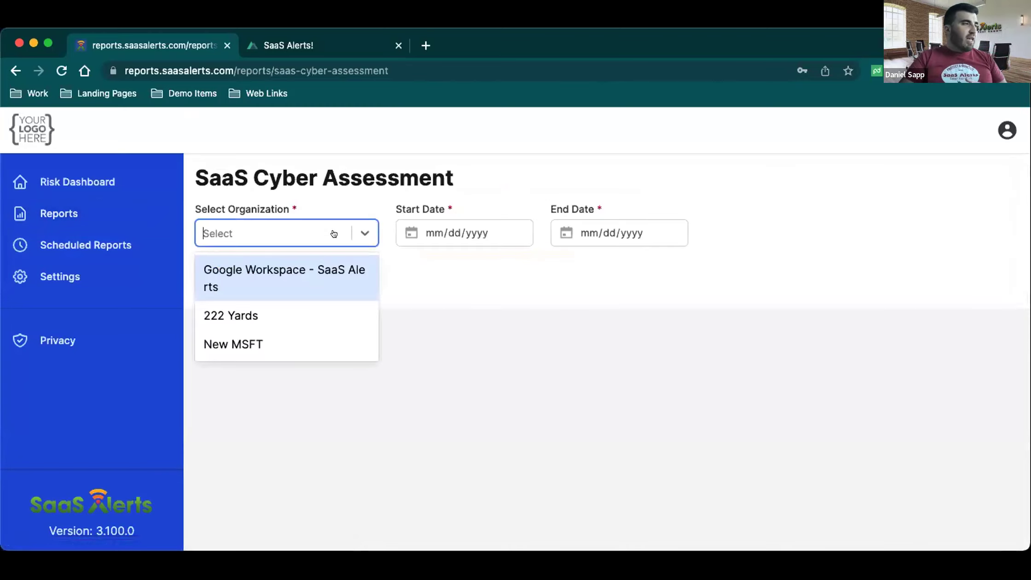
click(315, 344)
click(411, 233)
click(494, 310)
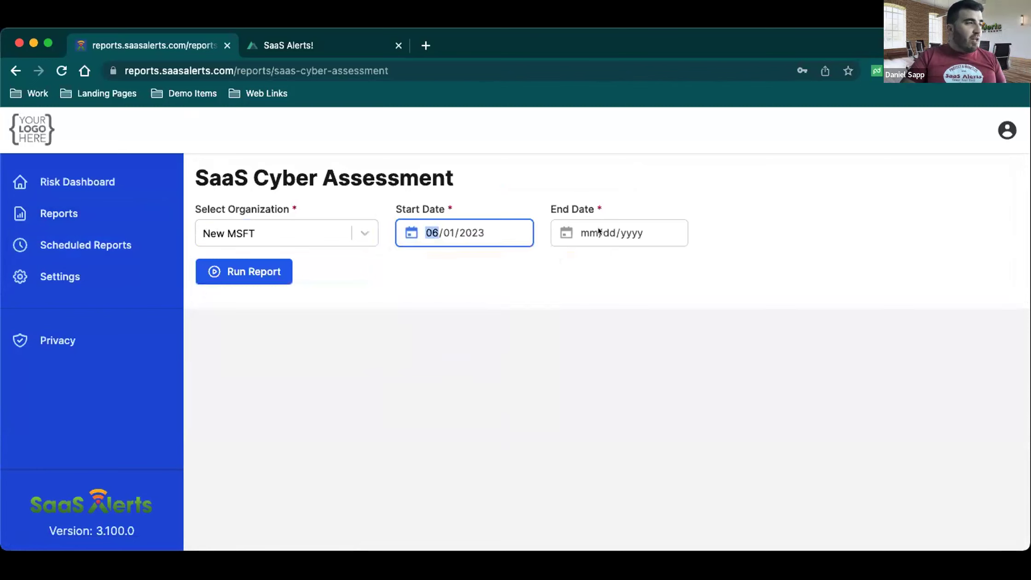
click(600, 233)
click(602, 343)
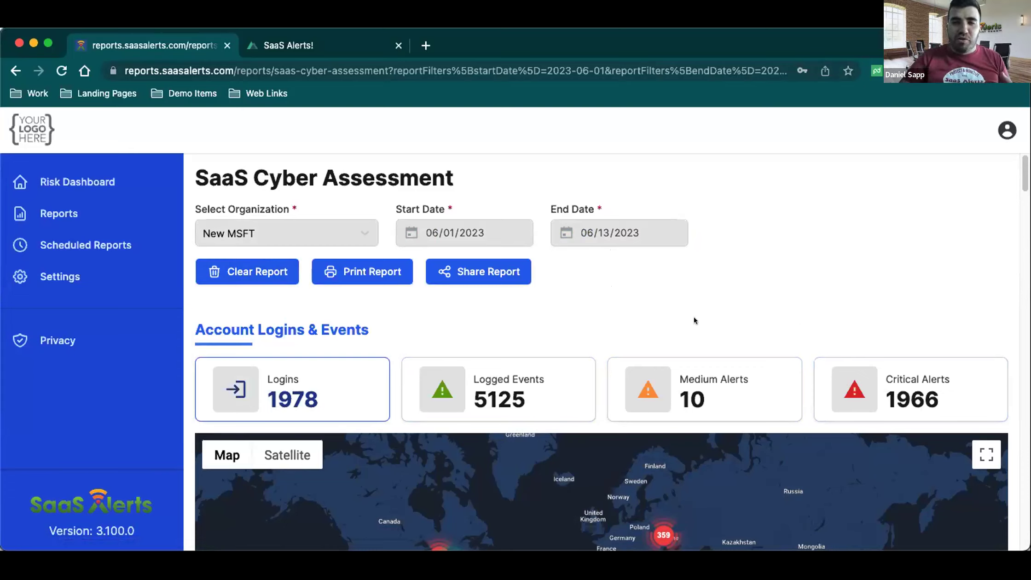
Step: Hide the IAM Event - Authentication Success category in the assessment's Incident breakdown pie chart
scroll(414, 306, down, 3)
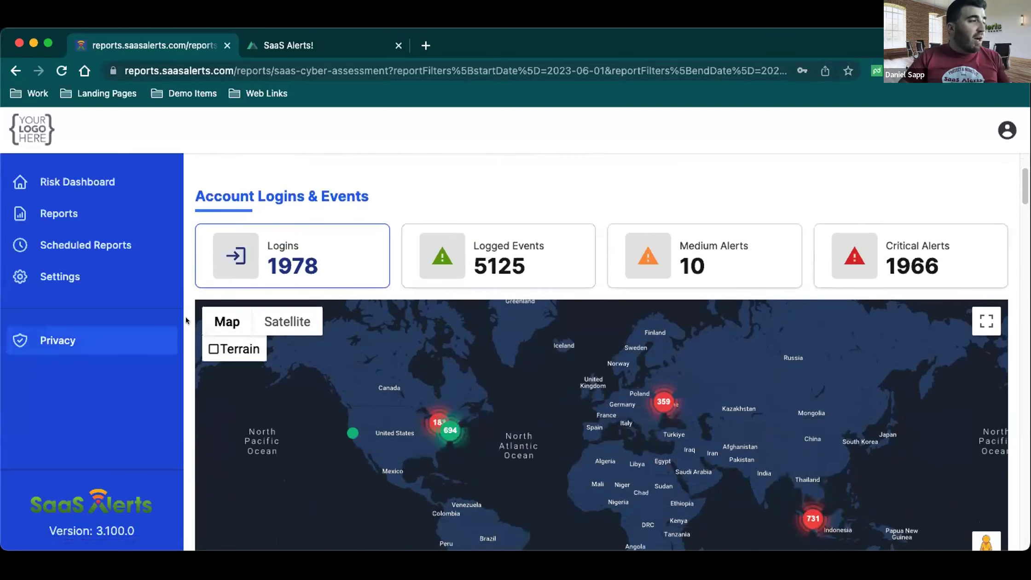
scroll(185, 316, down, 5)
scroll(729, 493, down, 8)
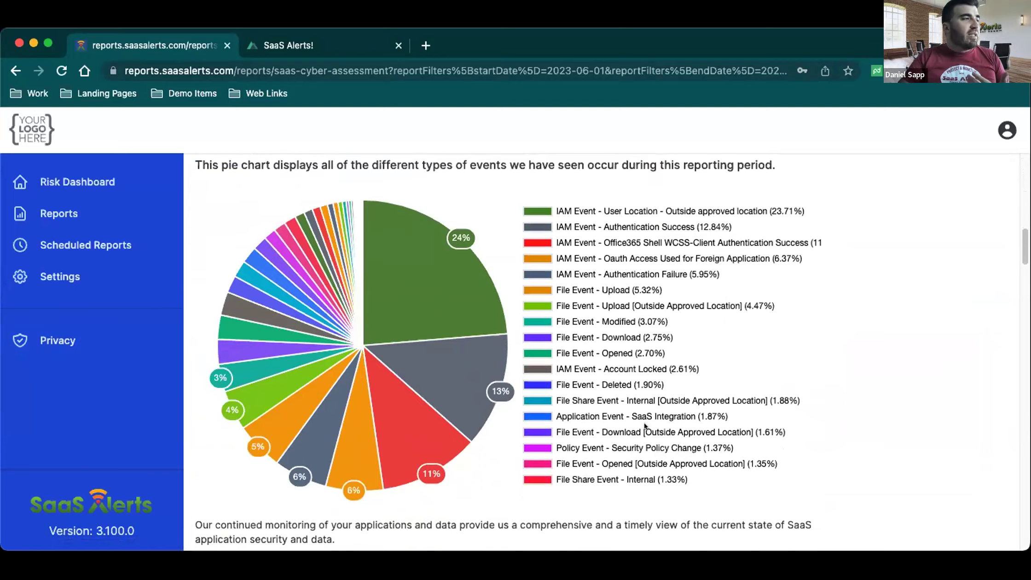
scroll(497, 316, up, 1)
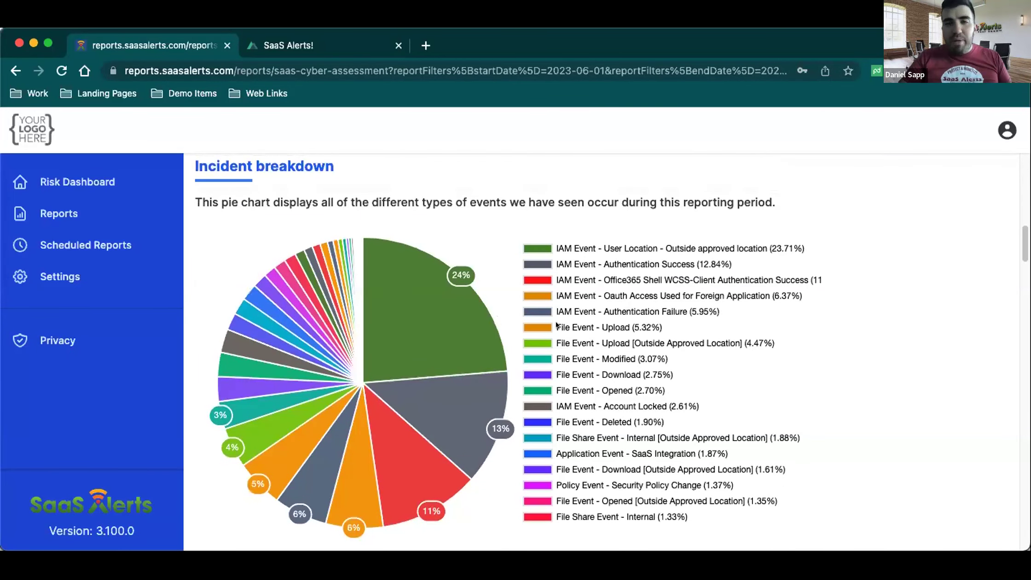
click(542, 262)
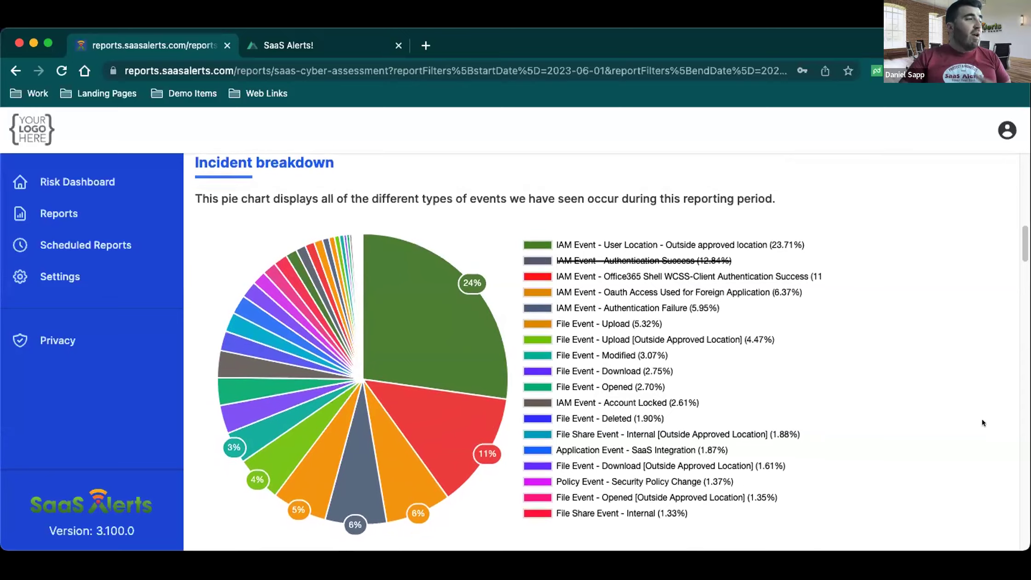
Step: Examine the Failed logins graph and the Account alerts chart in the cyber assessment
scroll(982, 423, down, 5)
scroll(982, 422, down, 4)
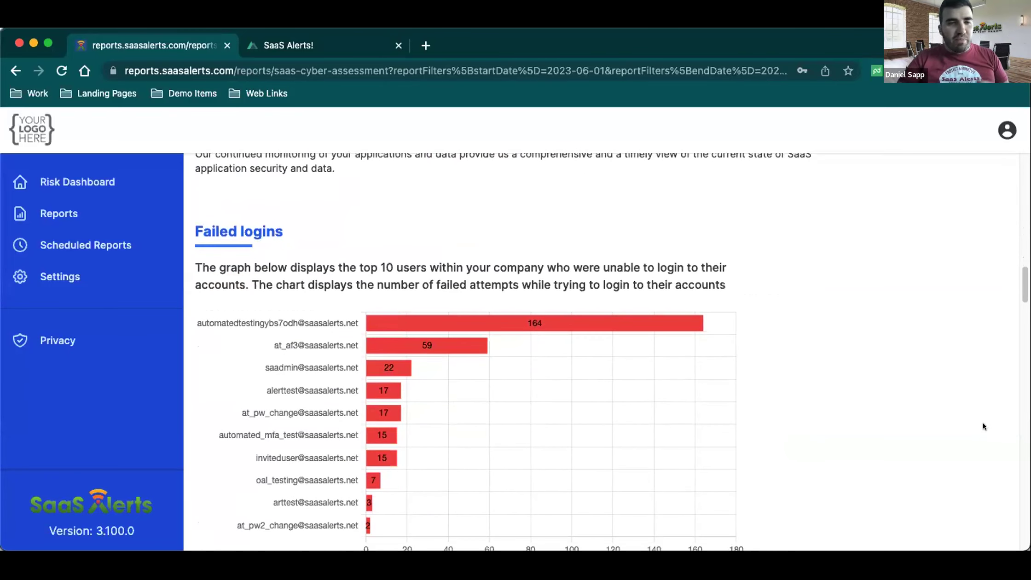
scroll(682, 357, down, 1)
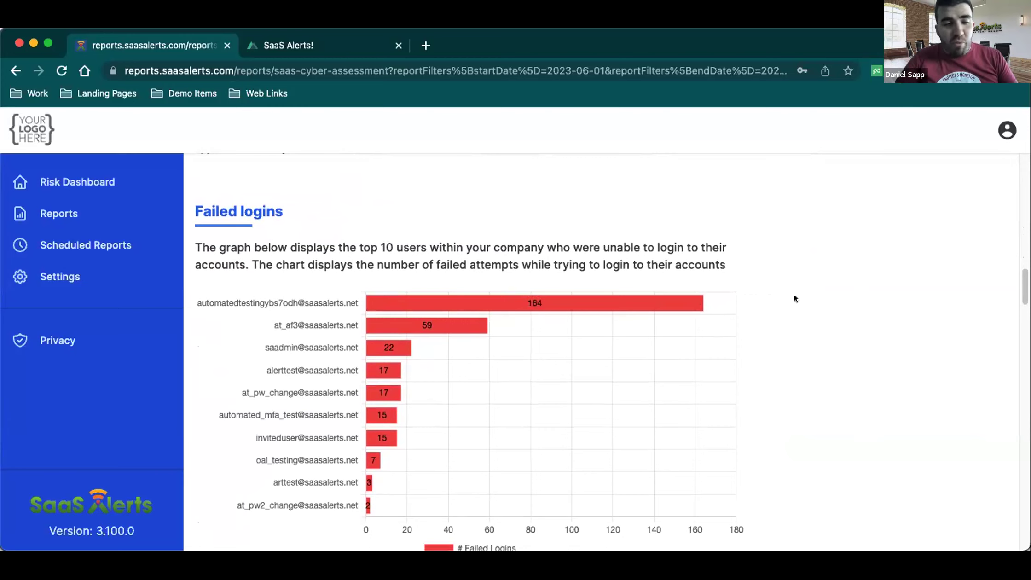
scroll(506, 281, down, 4)
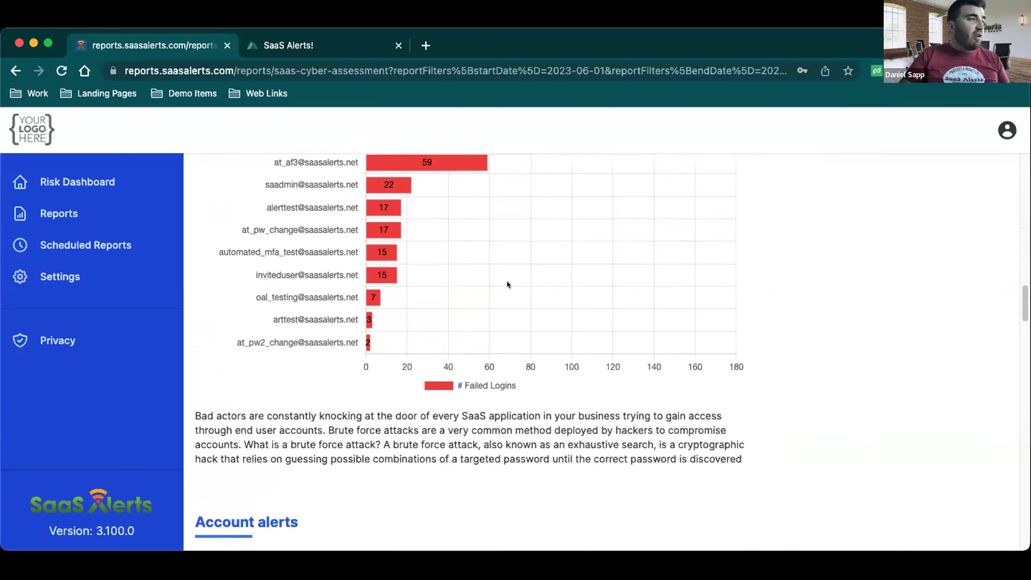
scroll(461, 294, up, 3)
scroll(431, 355, down, 6)
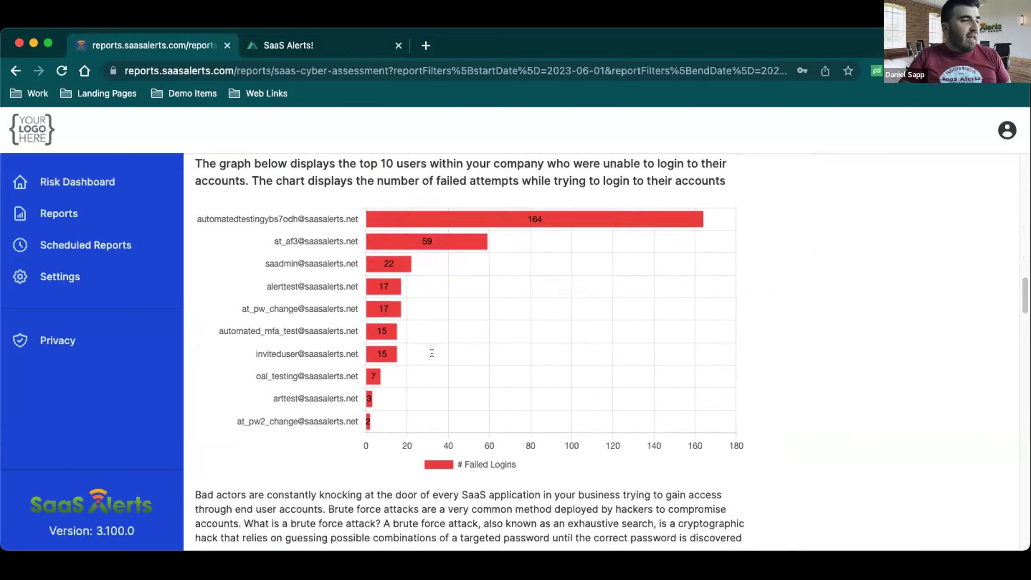
scroll(433, 355, down, 4)
mouse_move(466, 468)
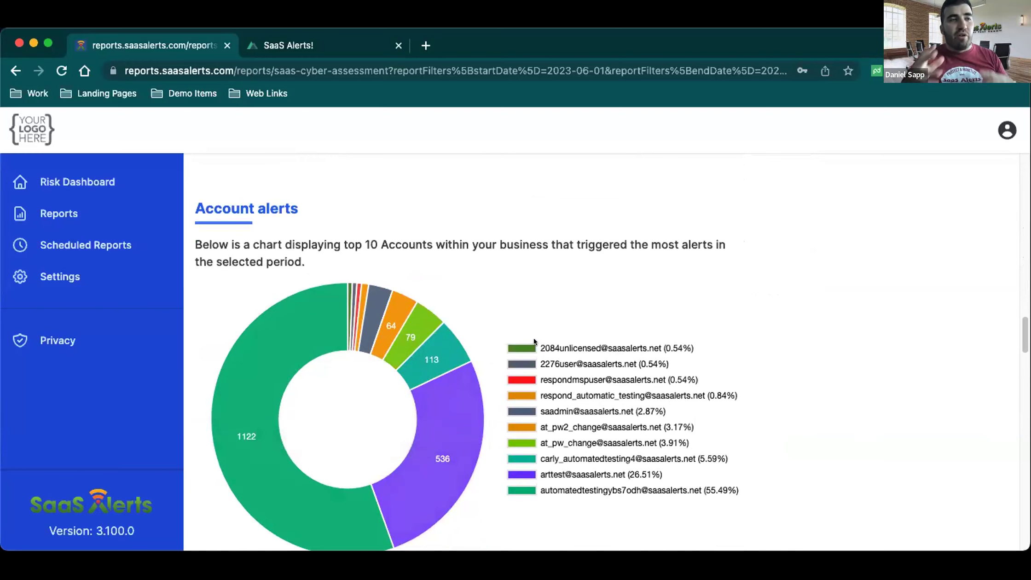
scroll(520, 318, down, 8)
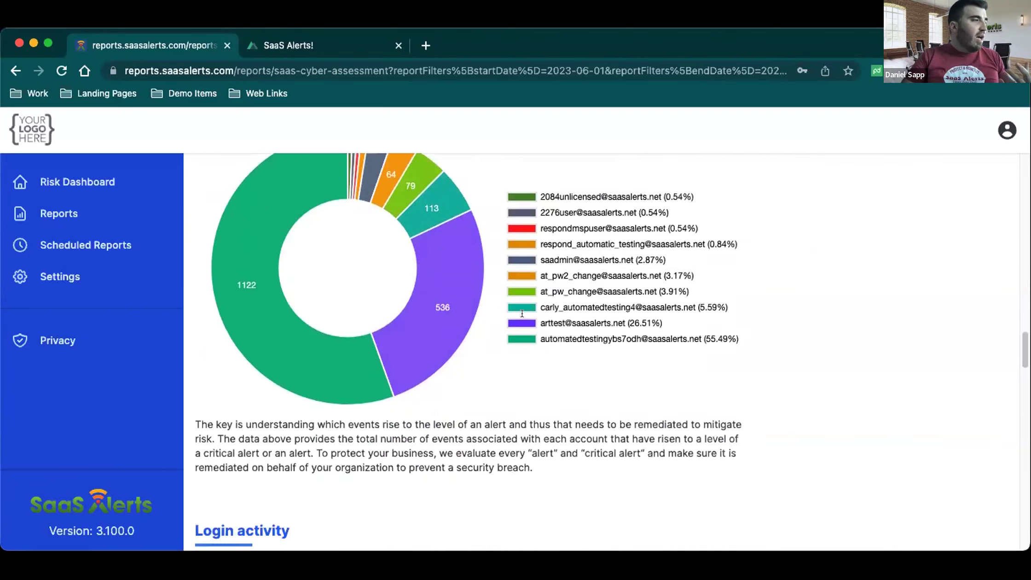
Step: Examine the Login activity, Unapproved logins and Externally Shared File Events charts in the cyber assessment
scroll(510, 329, down, 12)
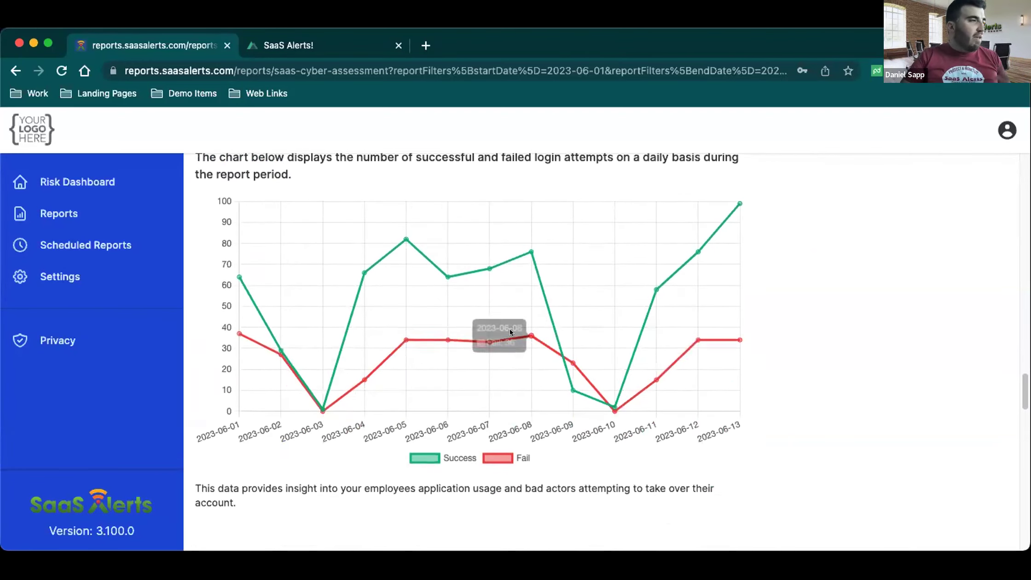
mouse_move(534, 316)
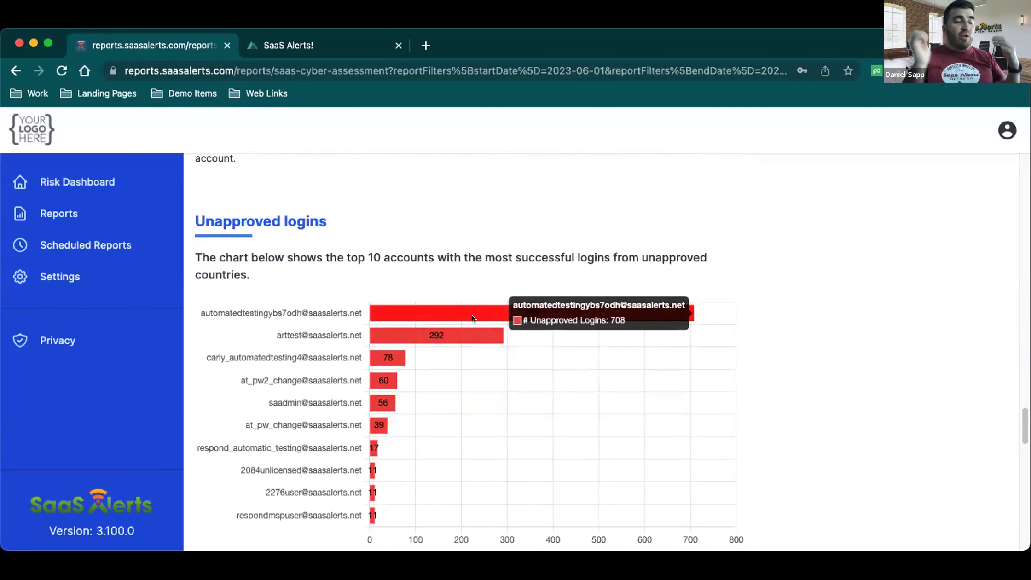
scroll(578, 310, down, 15)
scroll(579, 309, up, 2)
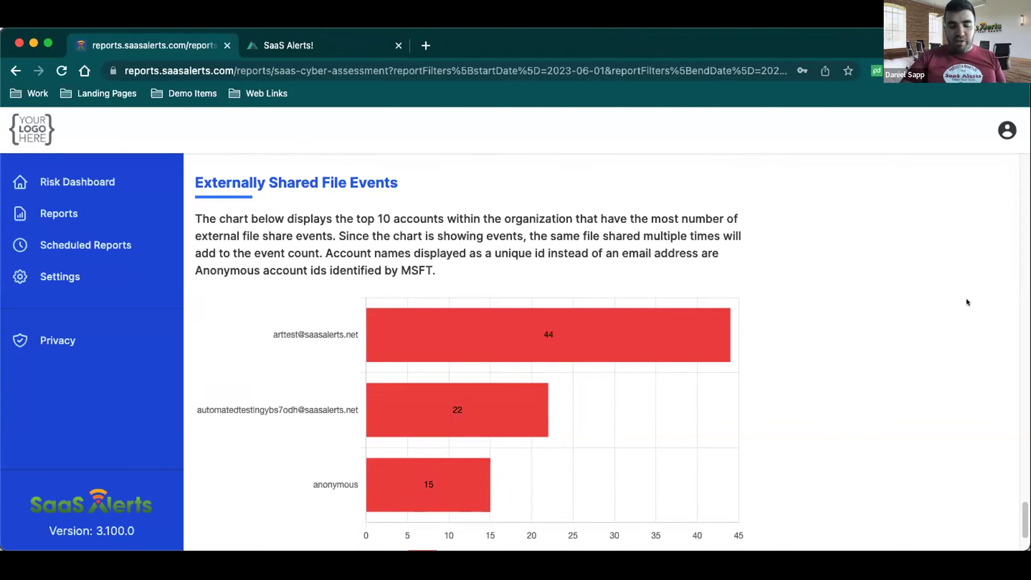
Step: Run the Account Detail report for the email address of the account with the most unapproved logins, from 06/12/2023 to 06/13/2023
click(99, 208)
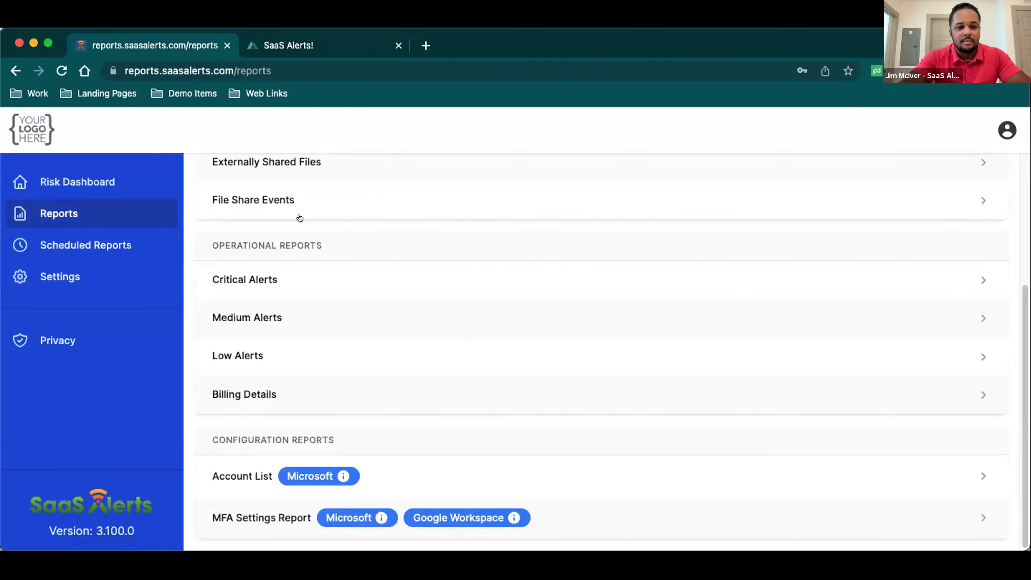
scroll(288, 264, up, 1)
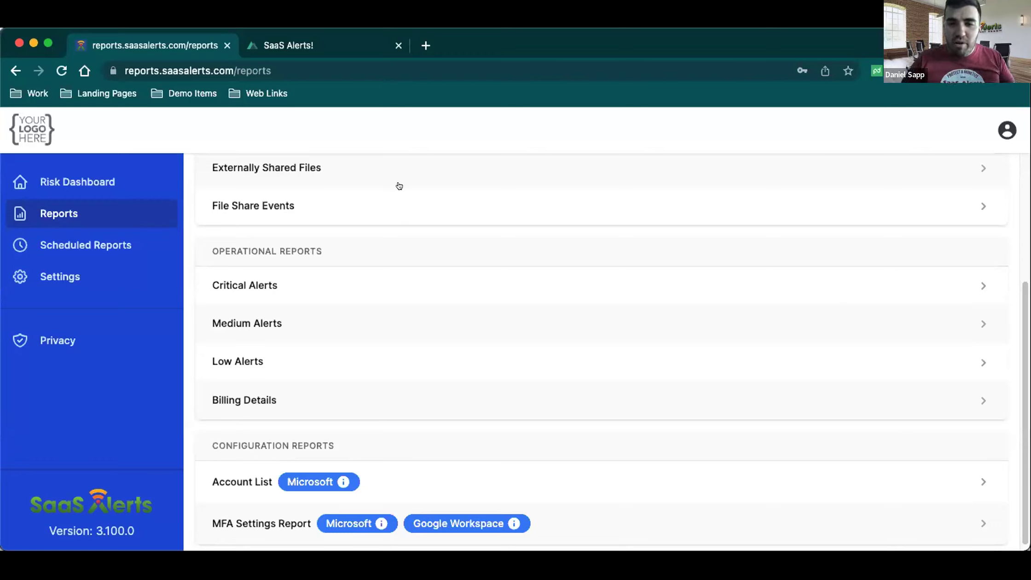
scroll(245, 332, up, 5)
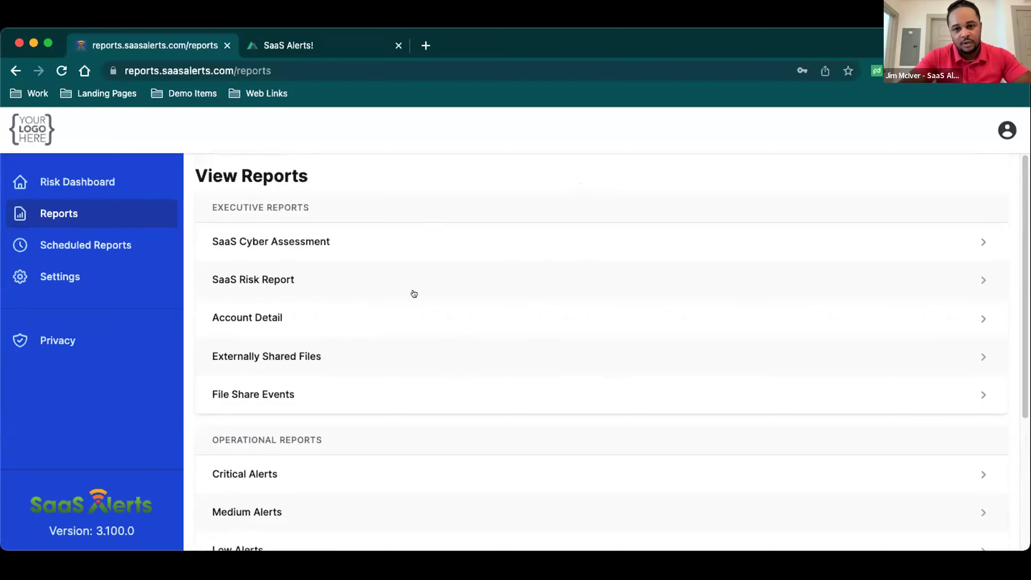
click(323, 318)
click(287, 233)
click(373, 292)
click(429, 233)
click(387, 350)
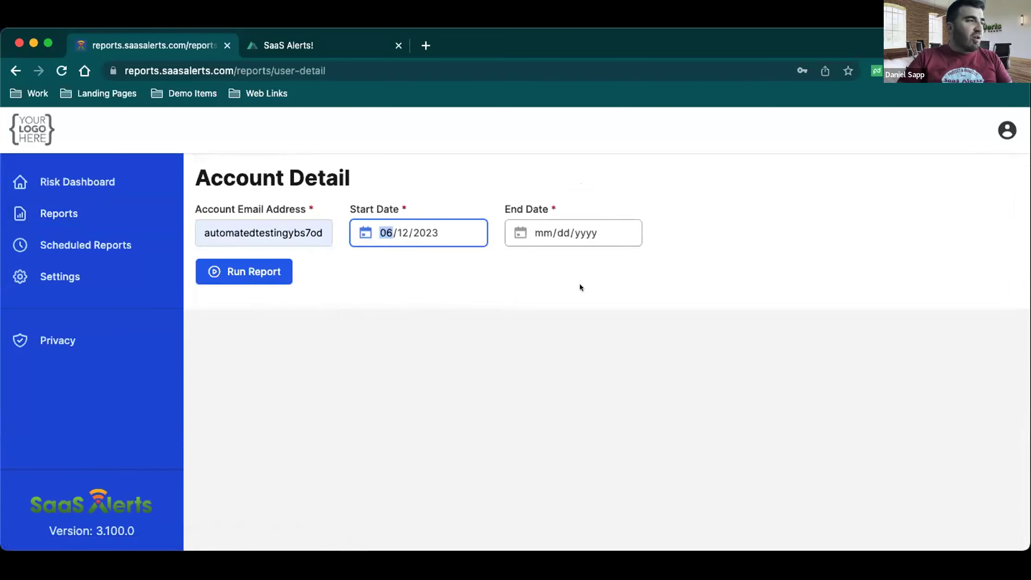
key(Return)
click(263, 270)
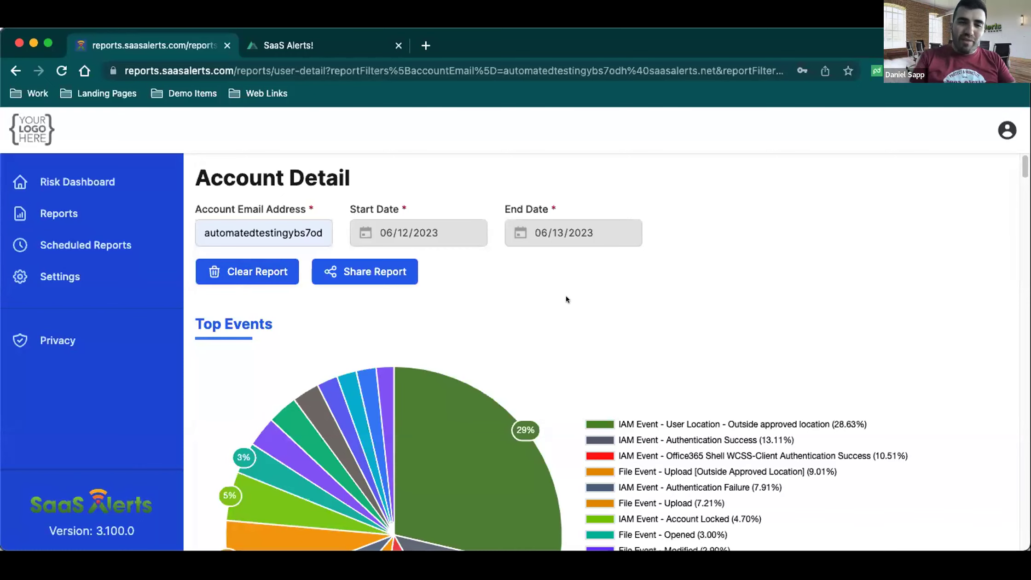
Step: Examine the account's Top Events, file event records, Identity and Access Management Events, and Policy and Compliance Events
scroll(567, 294, down, 15)
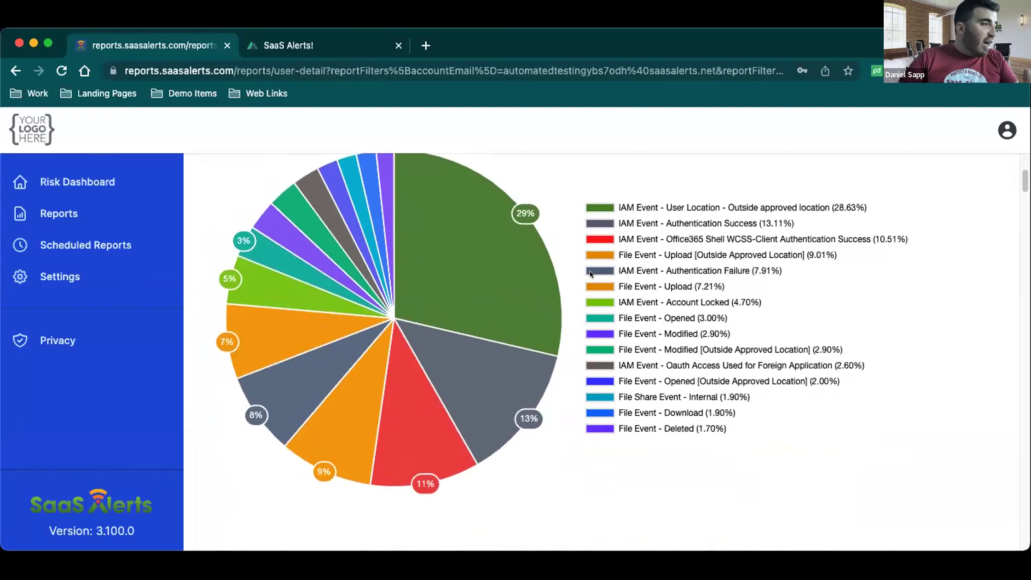
scroll(591, 275, down, 5)
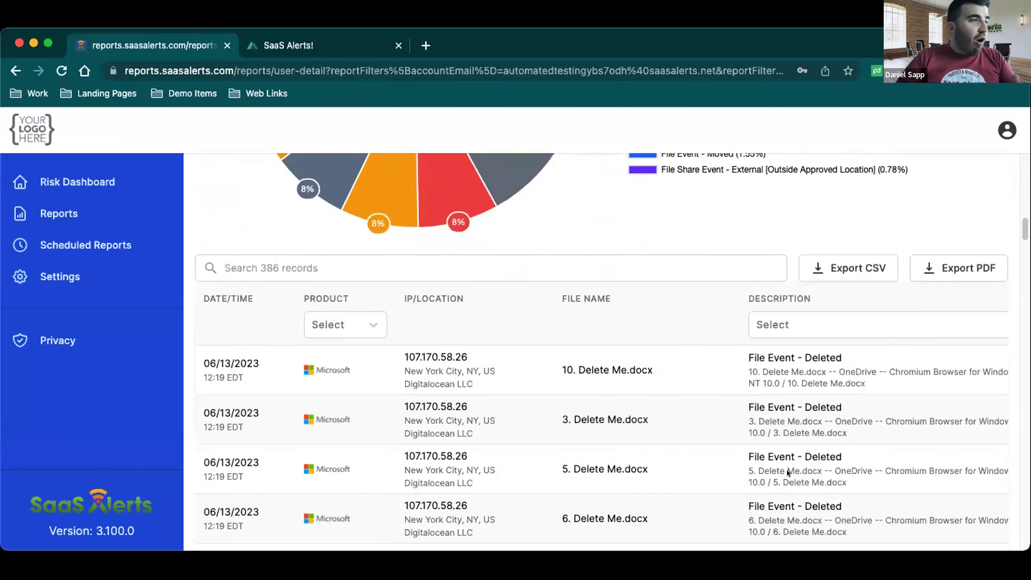
scroll(685, 427, down, 3)
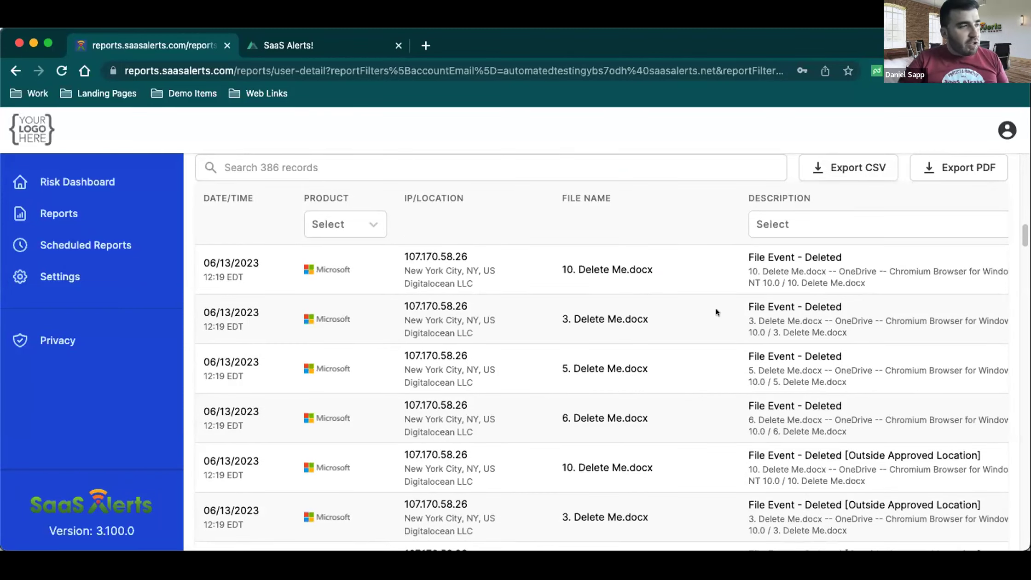
scroll(713, 309, down, 15)
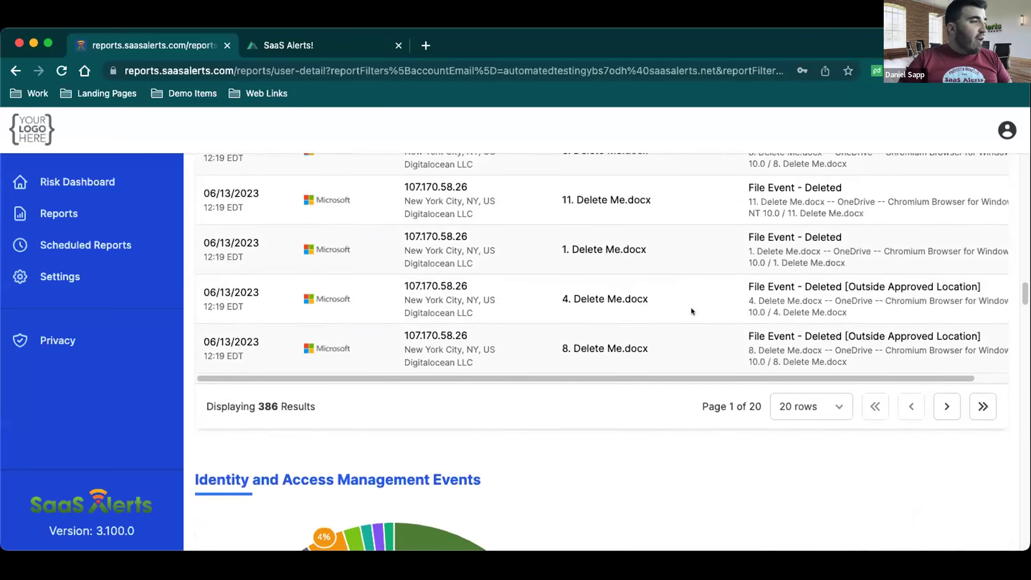
scroll(692, 308, down, 10)
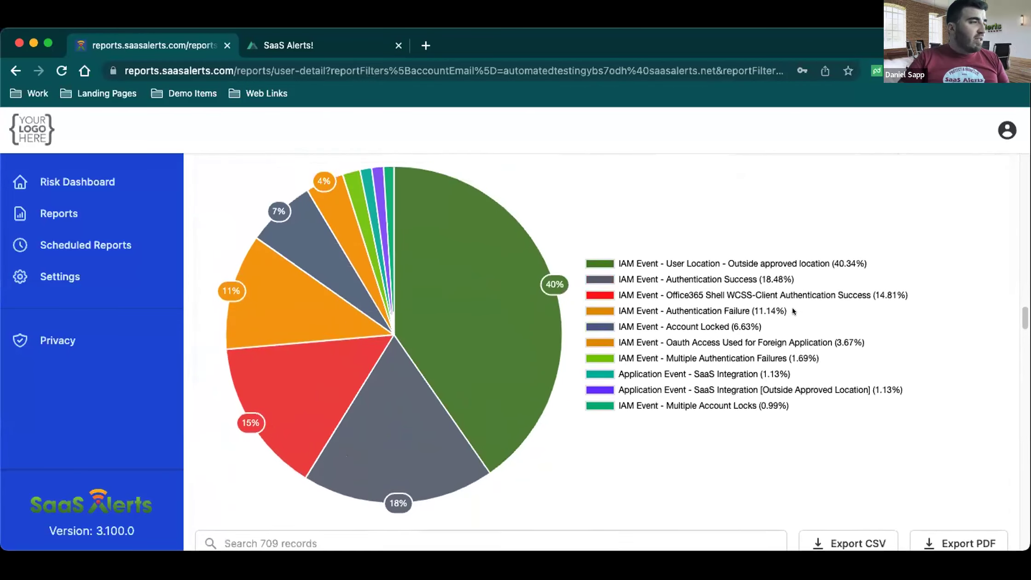
scroll(792, 309, down, 8)
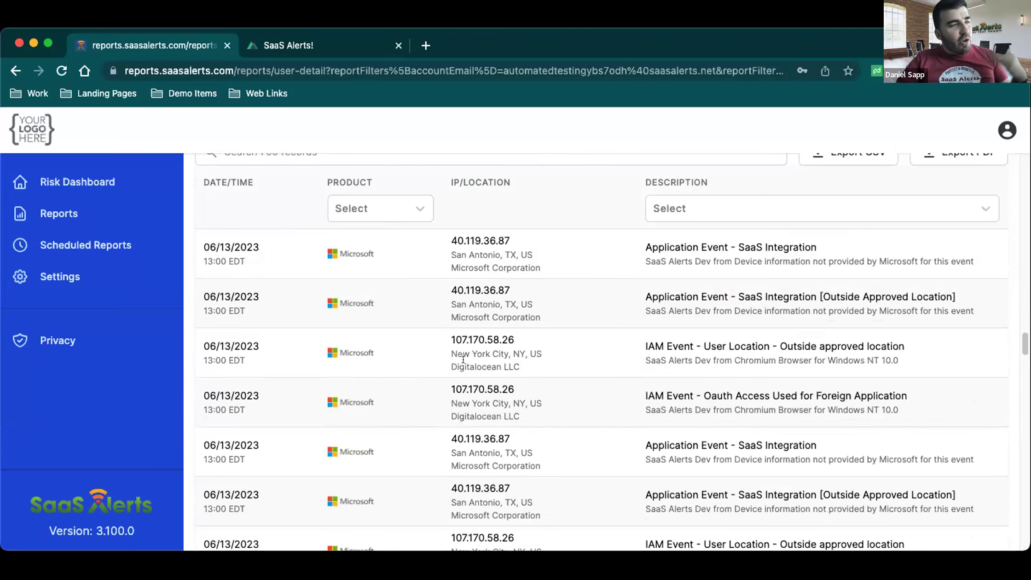
scroll(463, 359, down, 15)
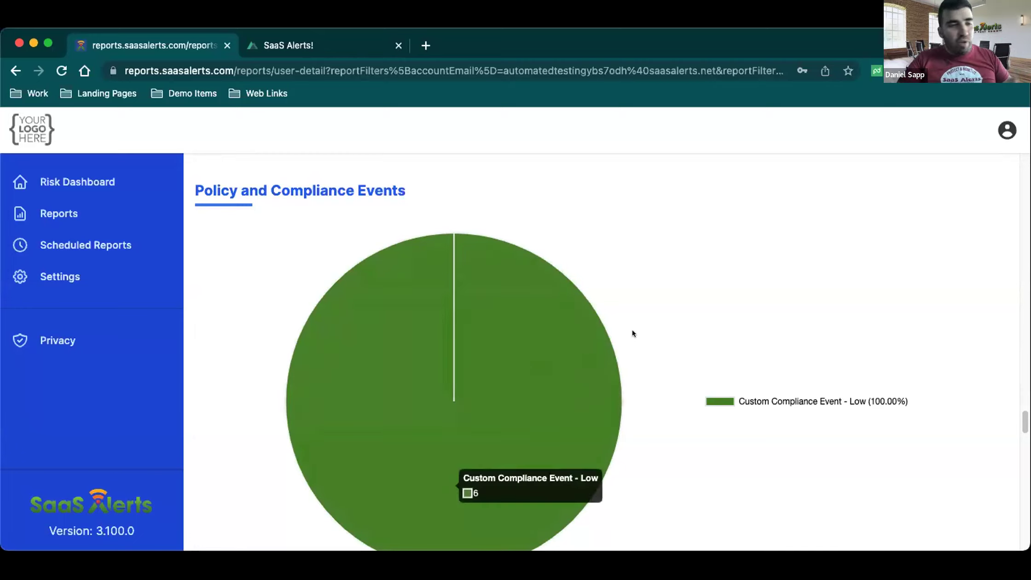
click(135, 221)
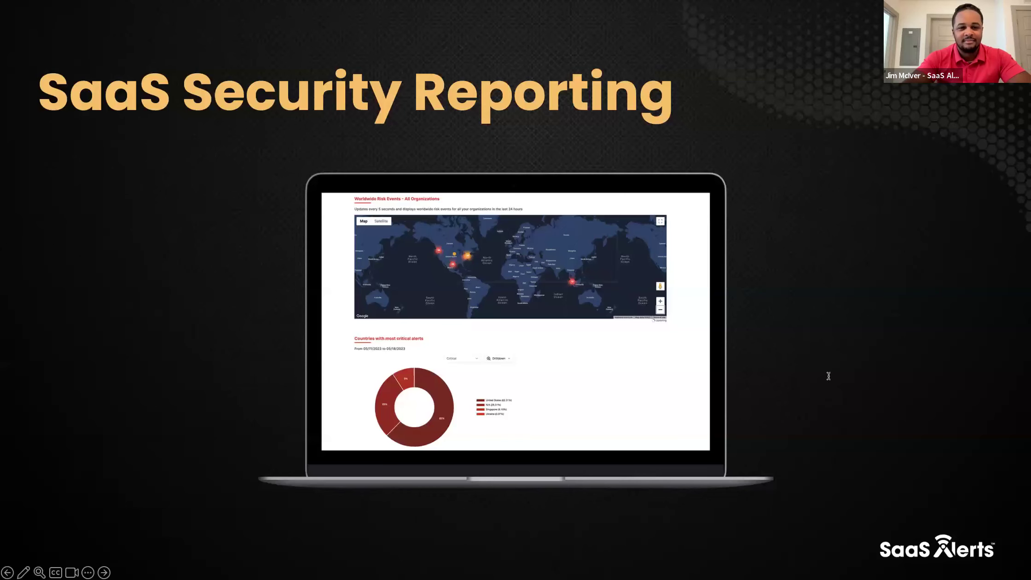
key(Right)
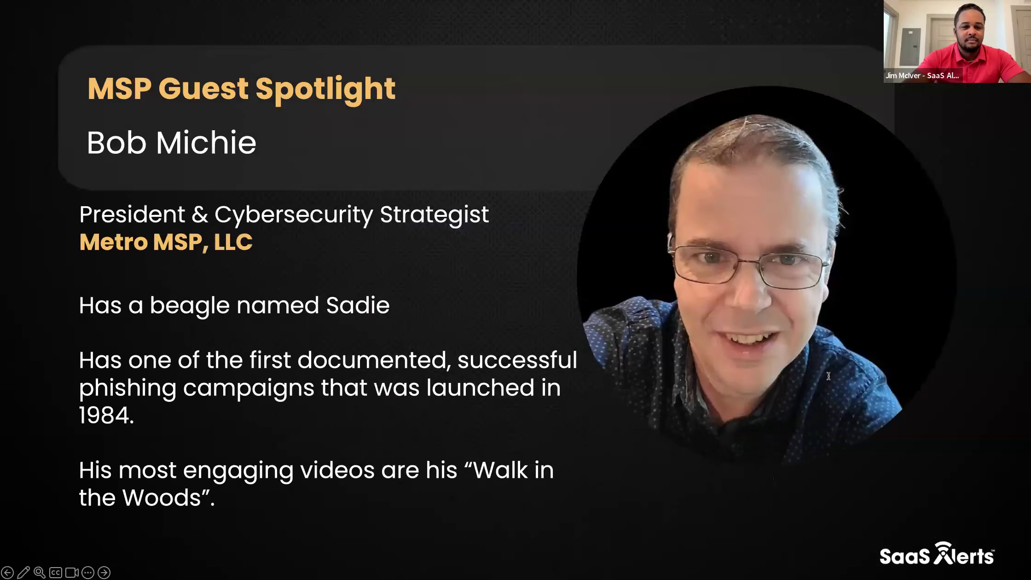